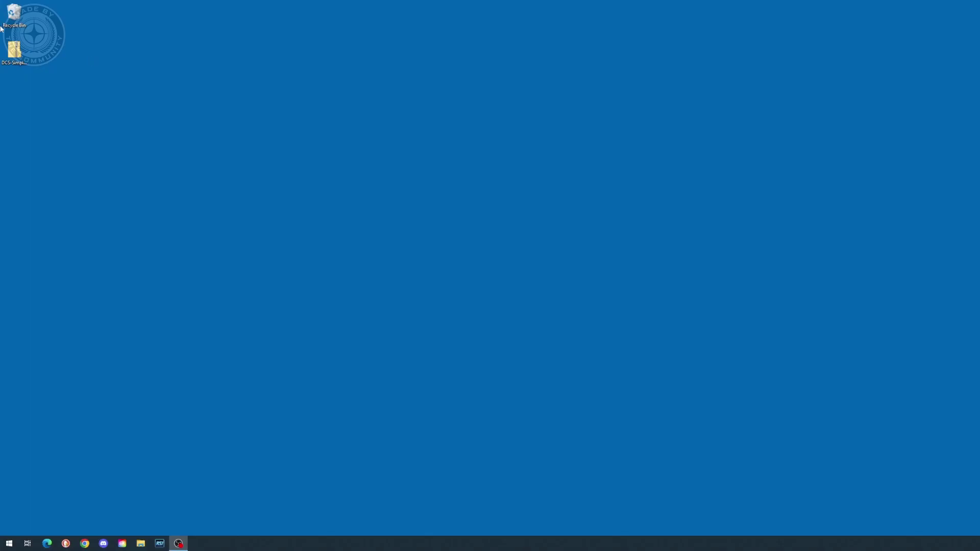
Extract the full contents of the DCS-SimpleRadio zip archive on the desktop
{"action": "right_click", "coordinate": [21, 52]}
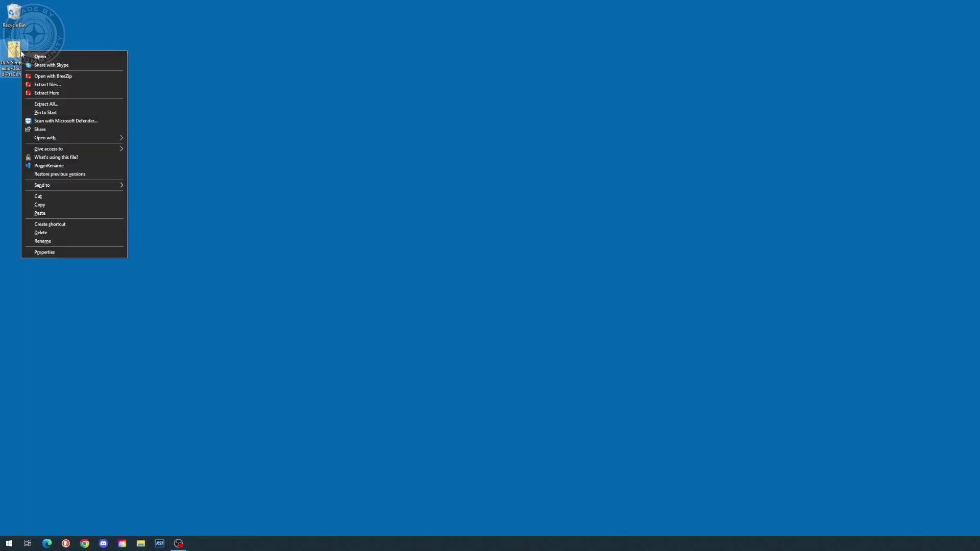
{"action": "left_click", "coordinate": [56, 103]}
{"action": "left_click", "coordinate": [504, 258]}
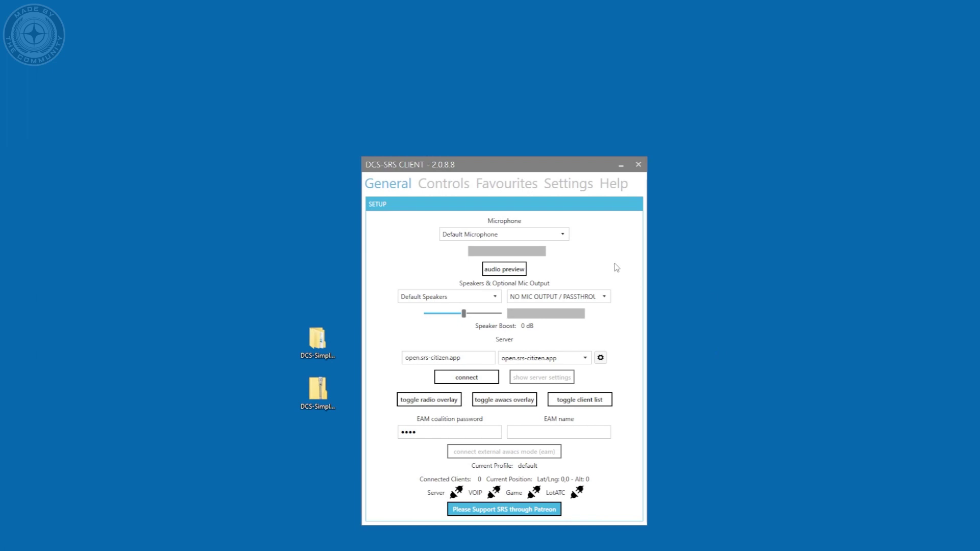
Set the microphone to Microphone (Yeti X) and the speakers to the SPDIF Interface (Realtek USB2.0) output
{"action": "left_click", "coordinate": [503, 234]}
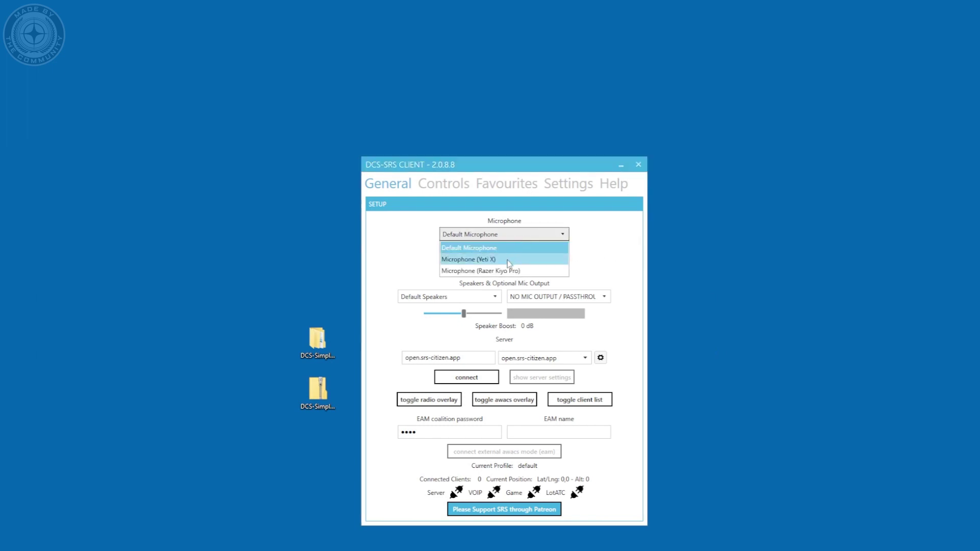
{"action": "left_click", "coordinate": [508, 261]}
{"action": "left_click", "coordinate": [449, 296]}
{"action": "left_click", "coordinate": [476, 319]}
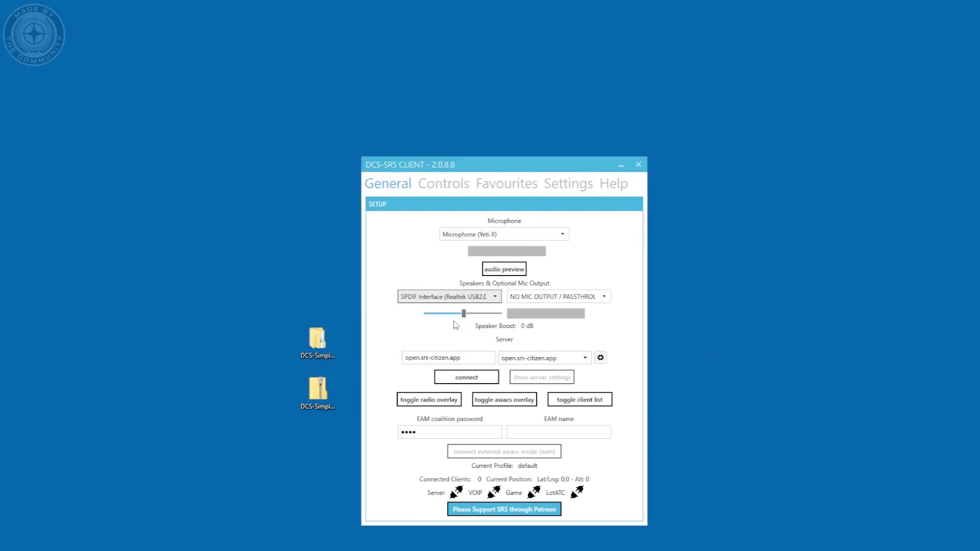
Bind the Push To Talk - PTT control to F11
{"action": "left_click", "coordinate": [447, 188]}
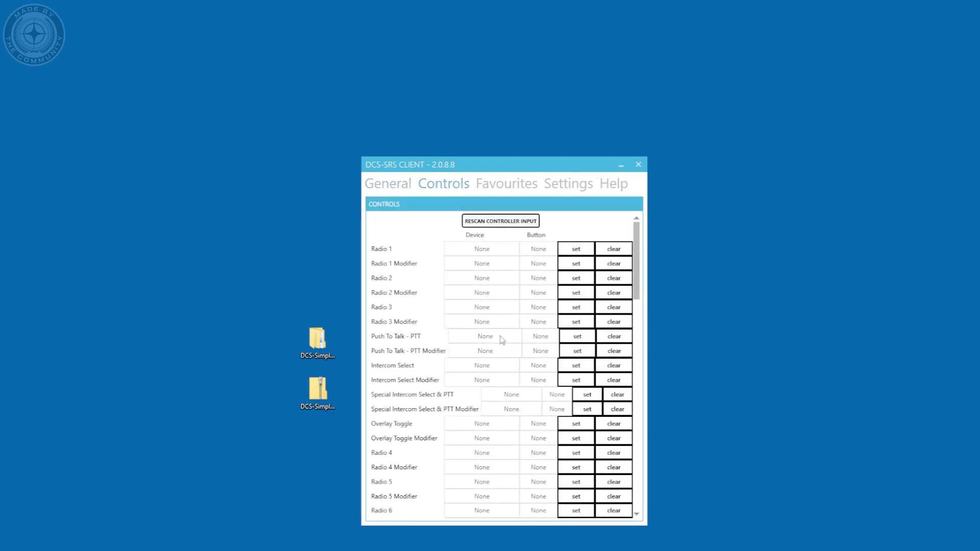
{"action": "left_click", "coordinate": [570, 340]}
{"action": "key", "text": "F11"}
Connect to the open.srs-citizen.app server and join external AWACS mode with the EAM name CALLSIGN
{"action": "left_click", "coordinate": [400, 188]}
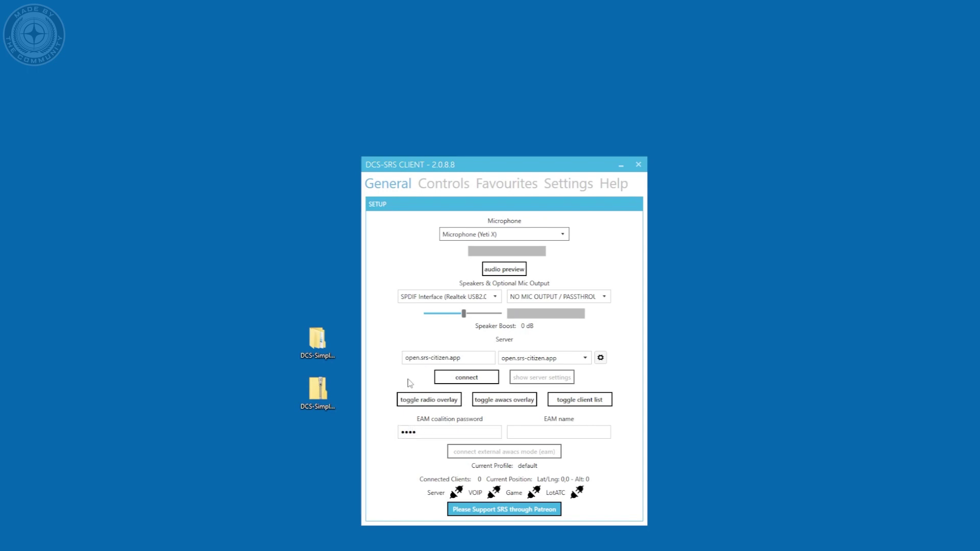
{"action": "left_click", "coordinate": [458, 381]}
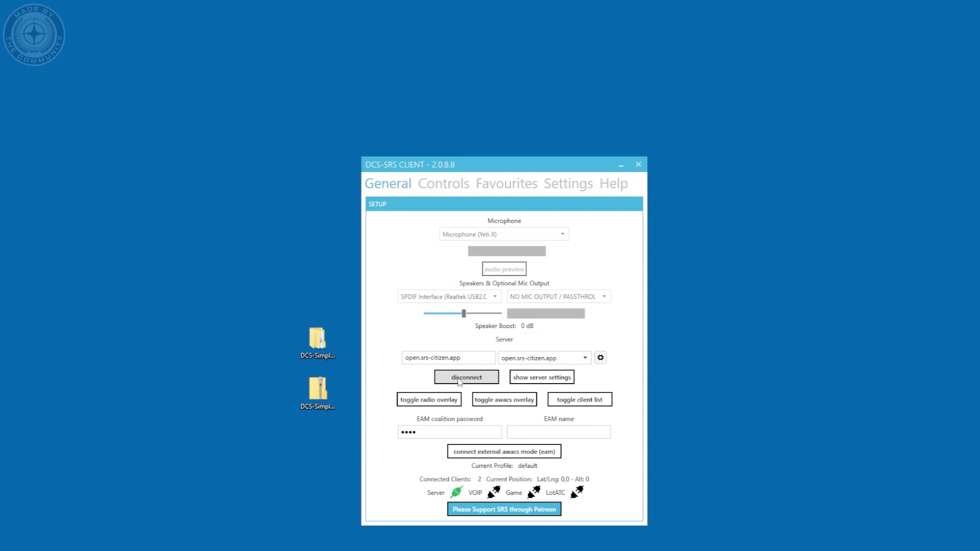
{"action": "left_click", "coordinate": [522, 431]}
{"action": "type", "text": "CALLSIGN"}
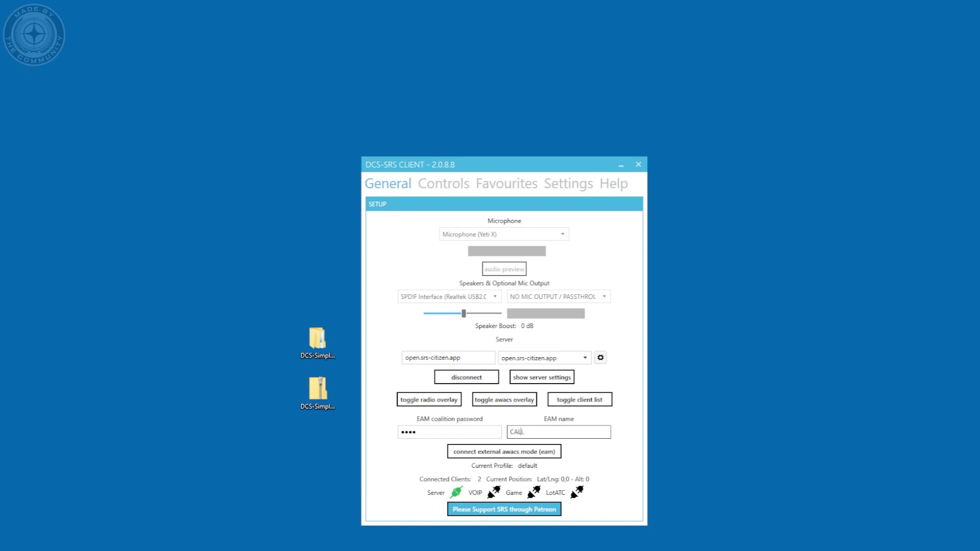
{"action": "left_click", "coordinate": [532, 456]}
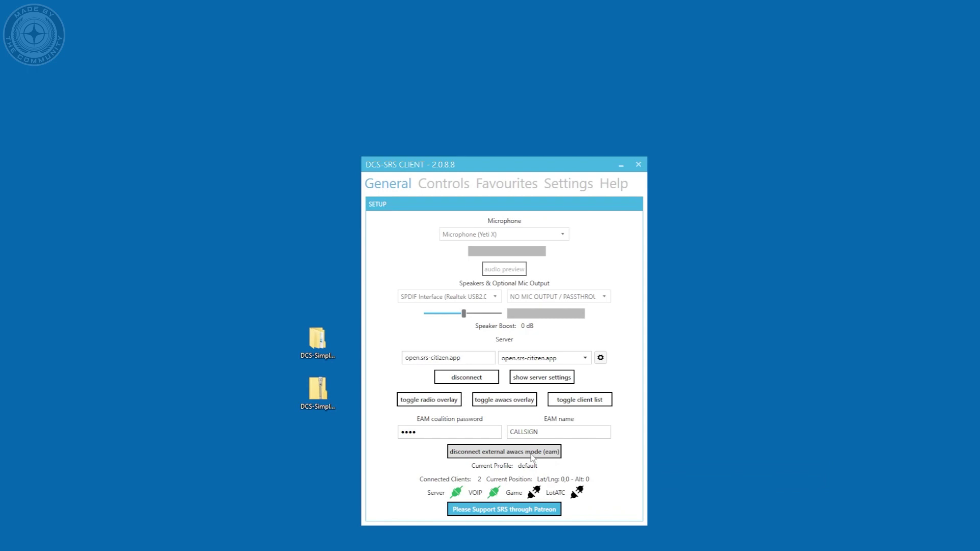
Show the AWACS overlay and tune the Location radio to channel 9 - Calliope
{"action": "left_click", "coordinate": [520, 403]}
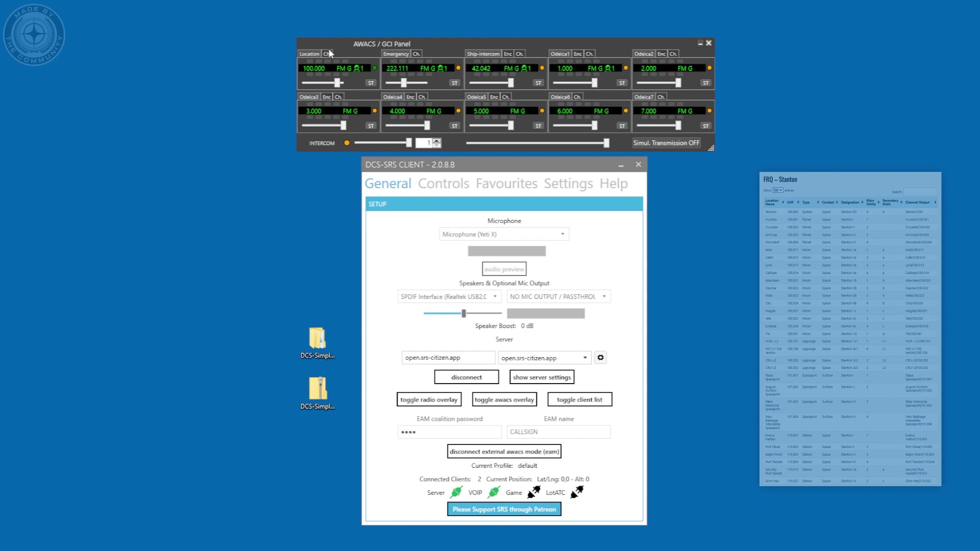
{"action": "left_click", "coordinate": [326, 54]}
{"action": "left_click", "coordinate": [338, 66]}
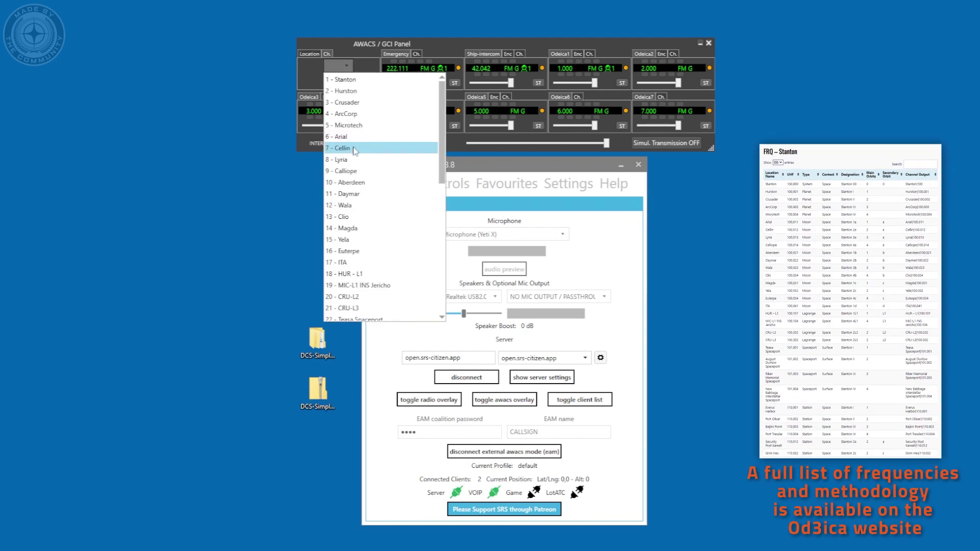
{"action": "left_click", "coordinate": [354, 171]}
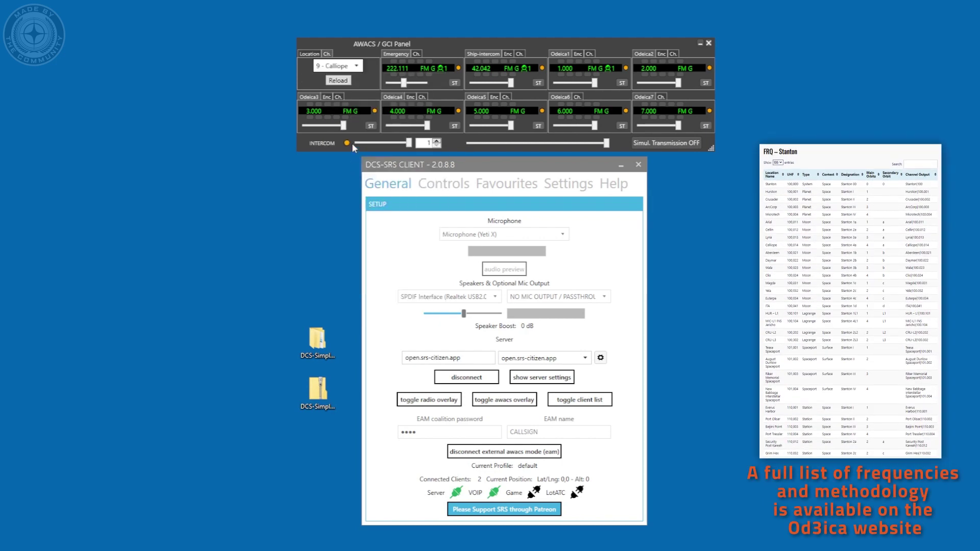
{"action": "left_click", "coordinate": [337, 84]}
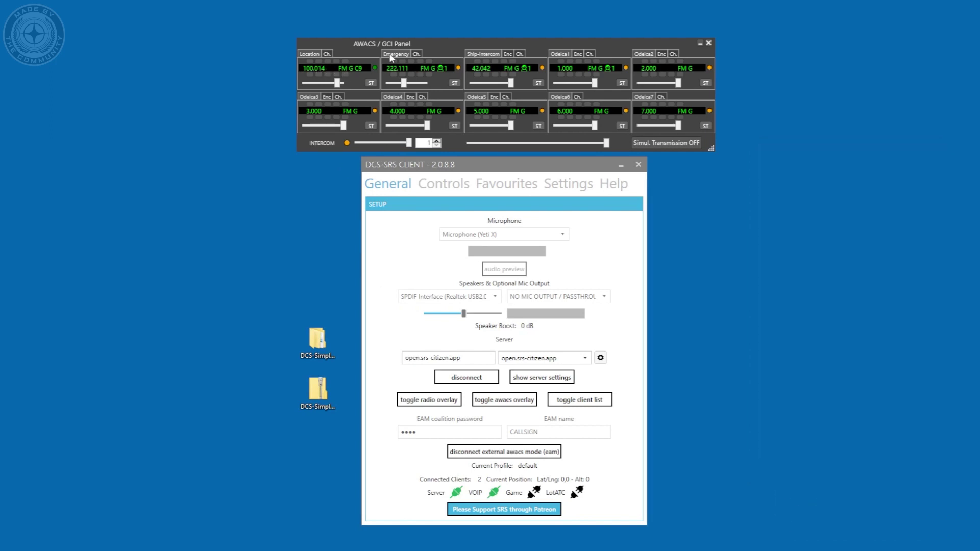
Tune the Emergency radio to channel 2 - Medical
{"action": "left_click", "coordinate": [414, 55]}
{"action": "left_click", "coordinate": [420, 65]}
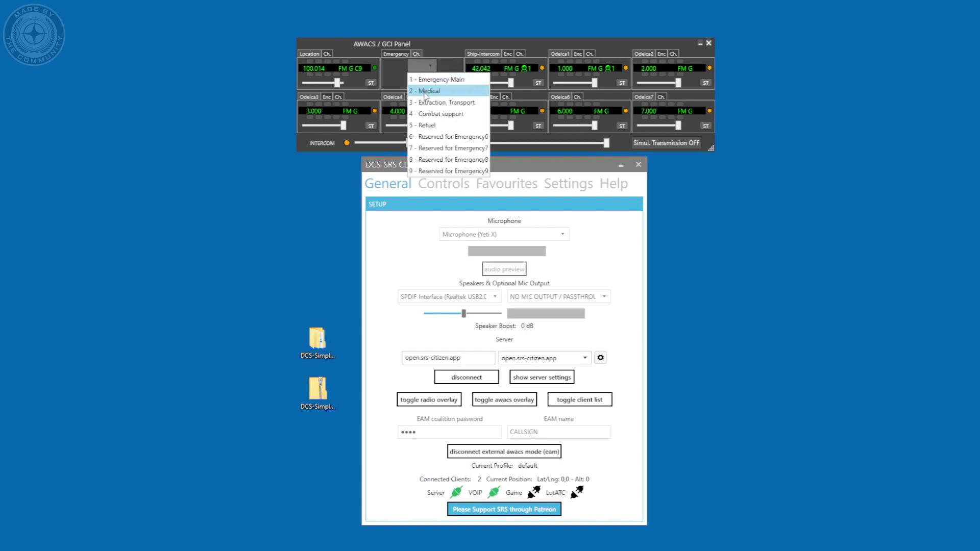
{"action": "left_click", "coordinate": [423, 88]}
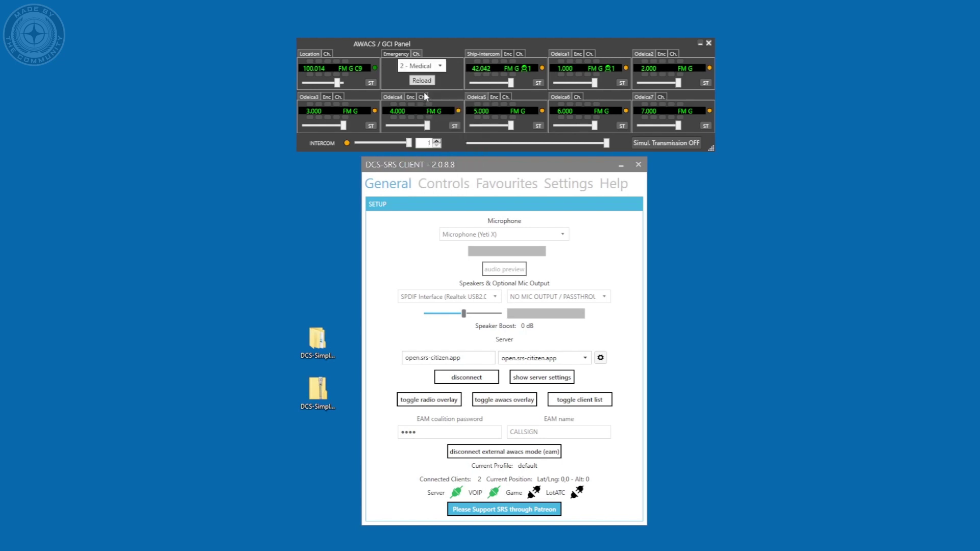
{"action": "left_click", "coordinate": [416, 54]}
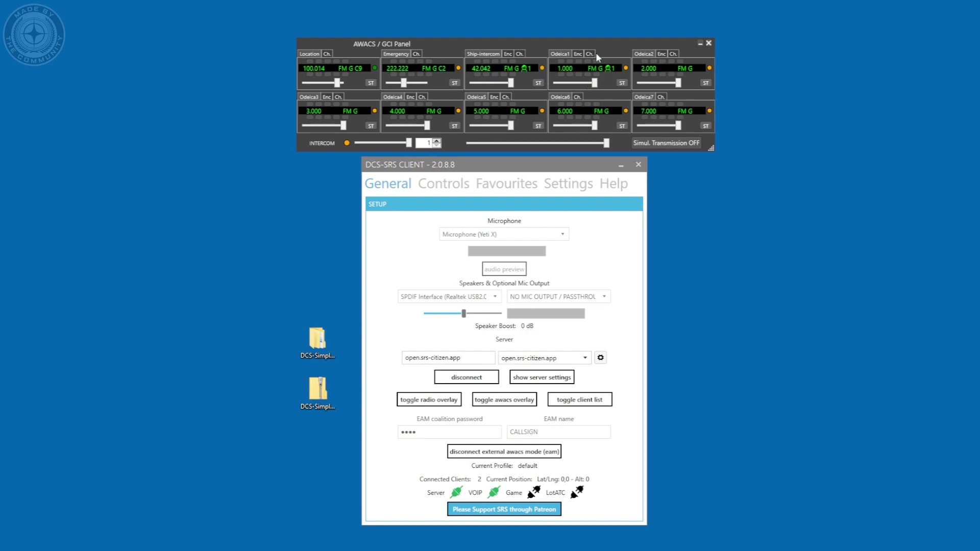
Set the Odeica1 radio's frequency to 123.450
{"action": "left_click_drag", "start_coordinate": [578, 67], "coordinate": [553, 68]}
{"action": "type", "text": "123.450"}
{"action": "key", "text": "Return"}
Enable encryption on the Odeica1 radio with encryption key 42
{"action": "left_click", "coordinate": [578, 54]}
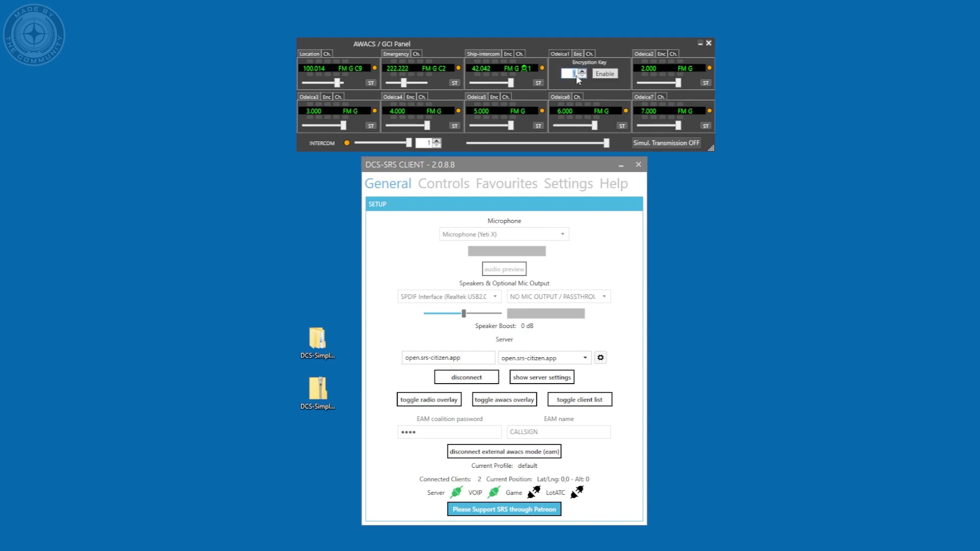
{"action": "type", "text": "42"}
{"action": "left_click", "coordinate": [605, 74]}
{"action": "left_click", "coordinate": [560, 55]}
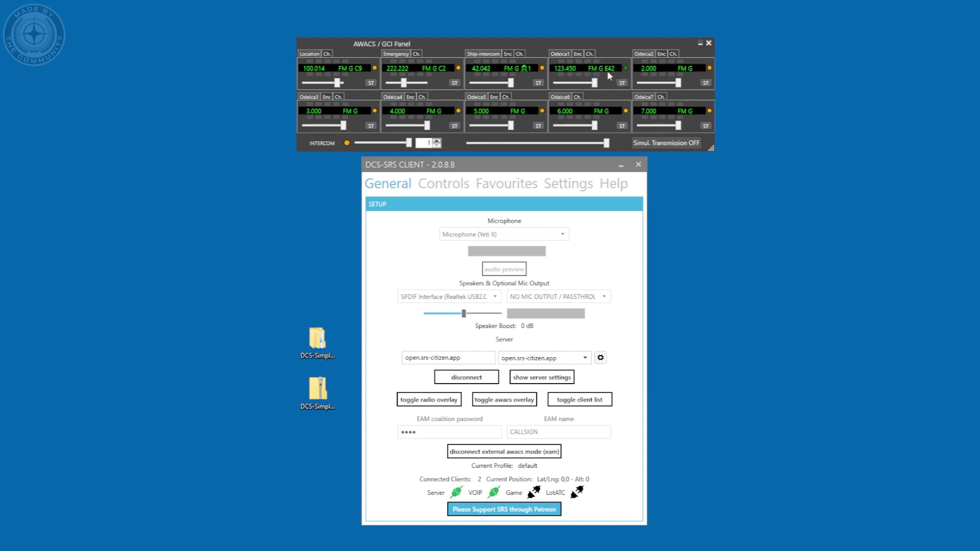